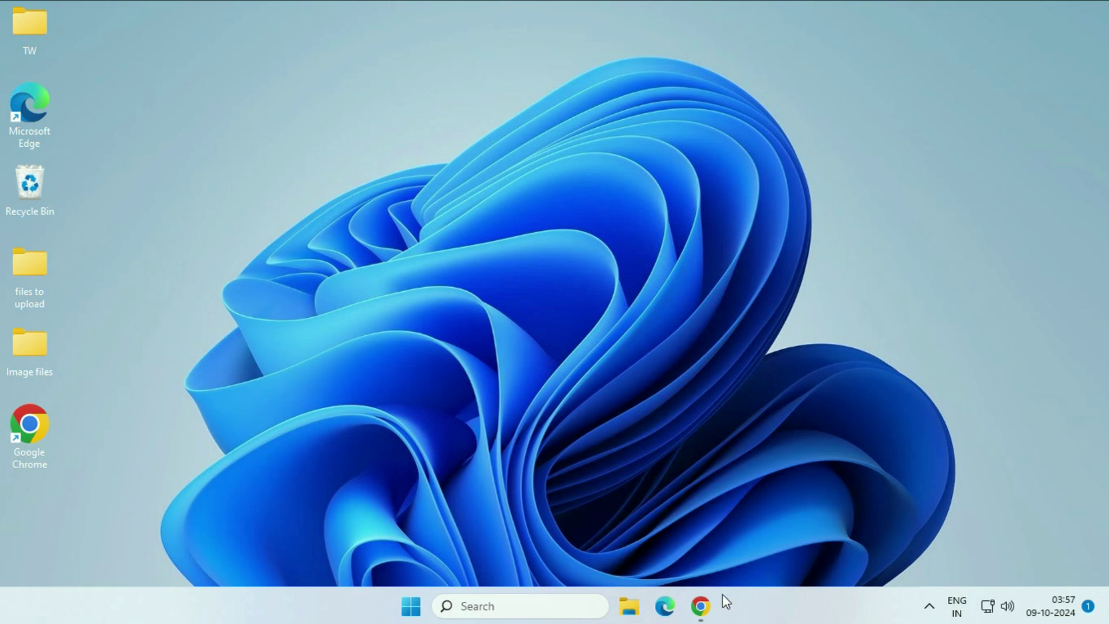
# - Launch Google Chrome from the taskbar icon so it opens on a New Tab page
pyautogui.click(701, 606)
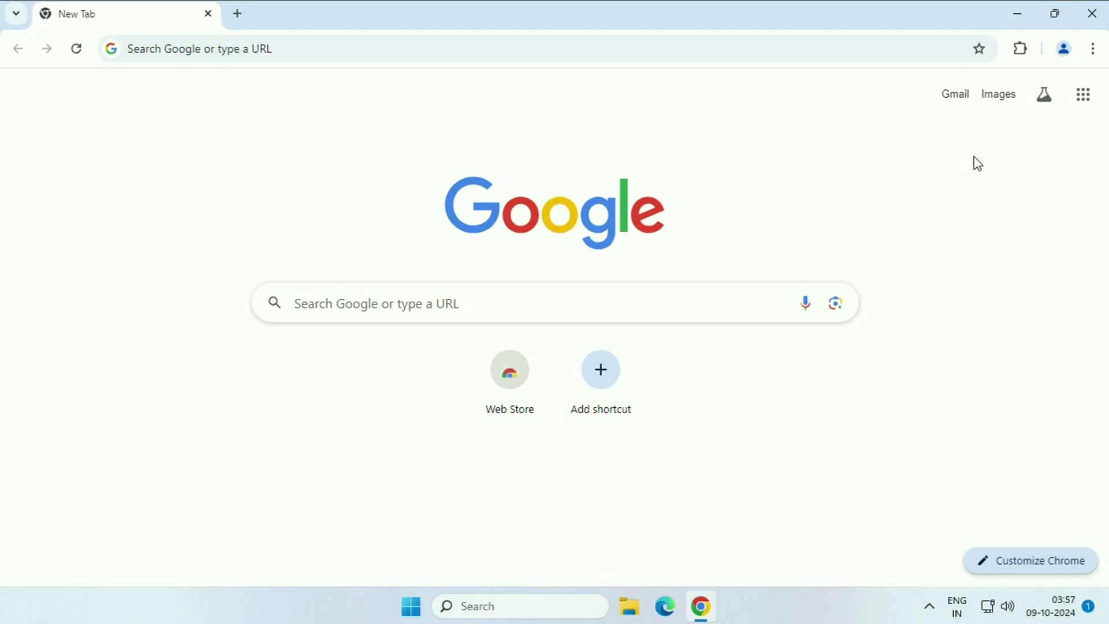
# - Remove the Skype and Google Translate extensions, then return to a plain New Tab
pyautogui.click(1093, 49)
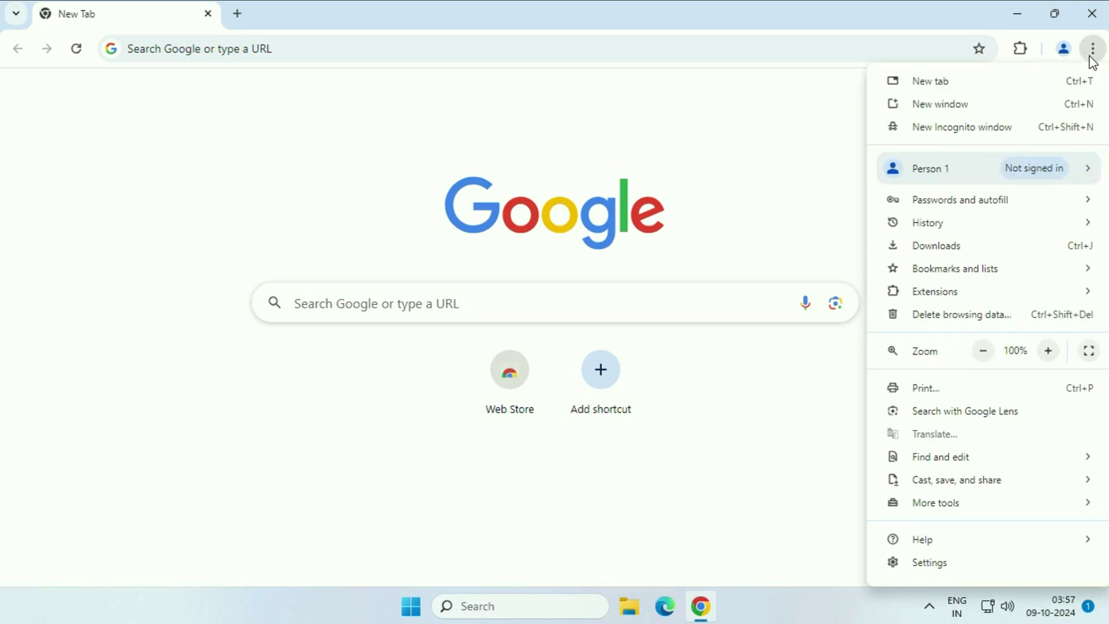
pyautogui.moveTo(968, 303)
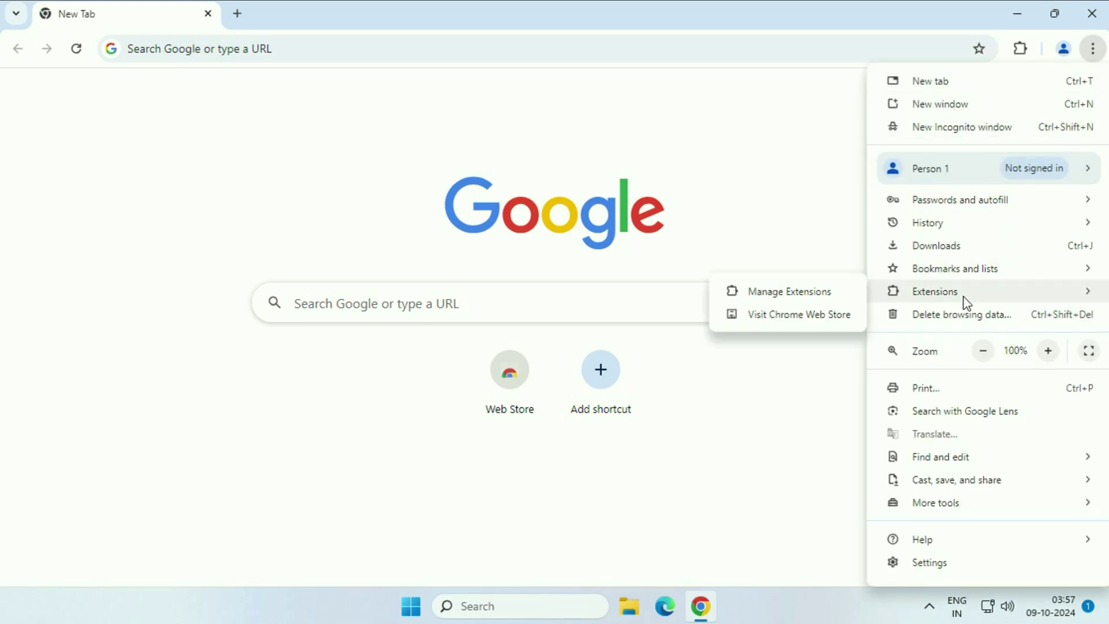
pyautogui.click(805, 300)
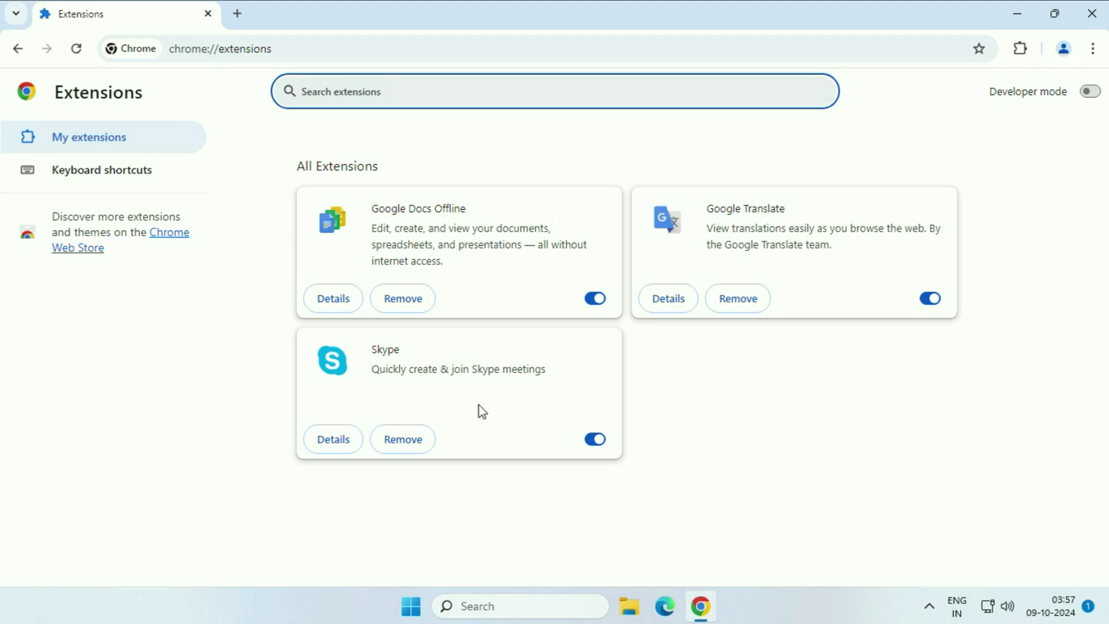
pyautogui.click(411, 448)
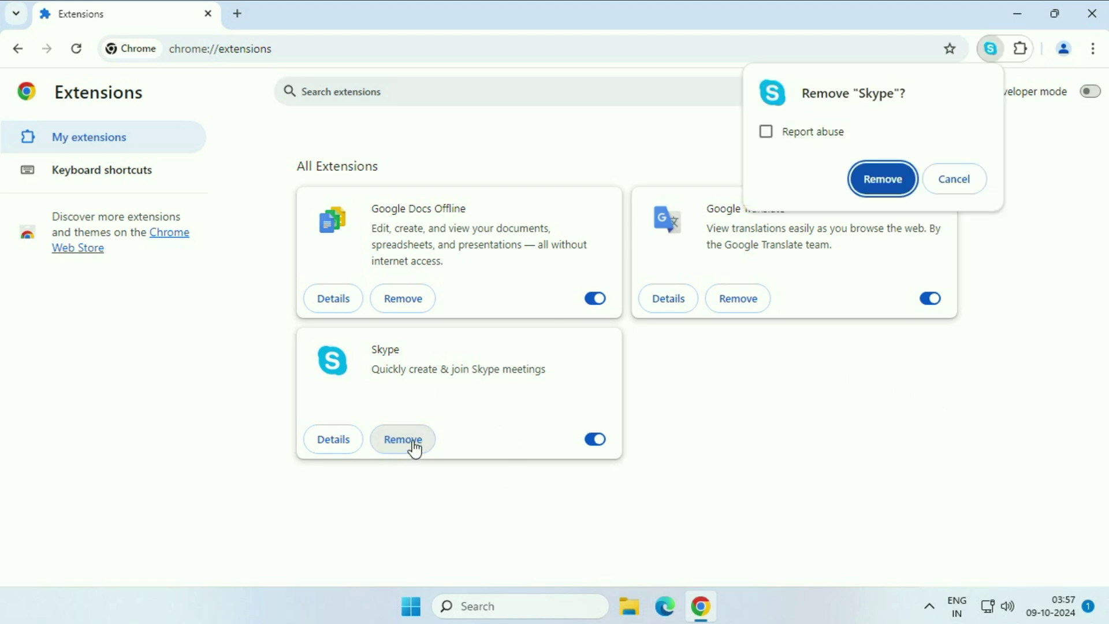
pyautogui.click(868, 176)
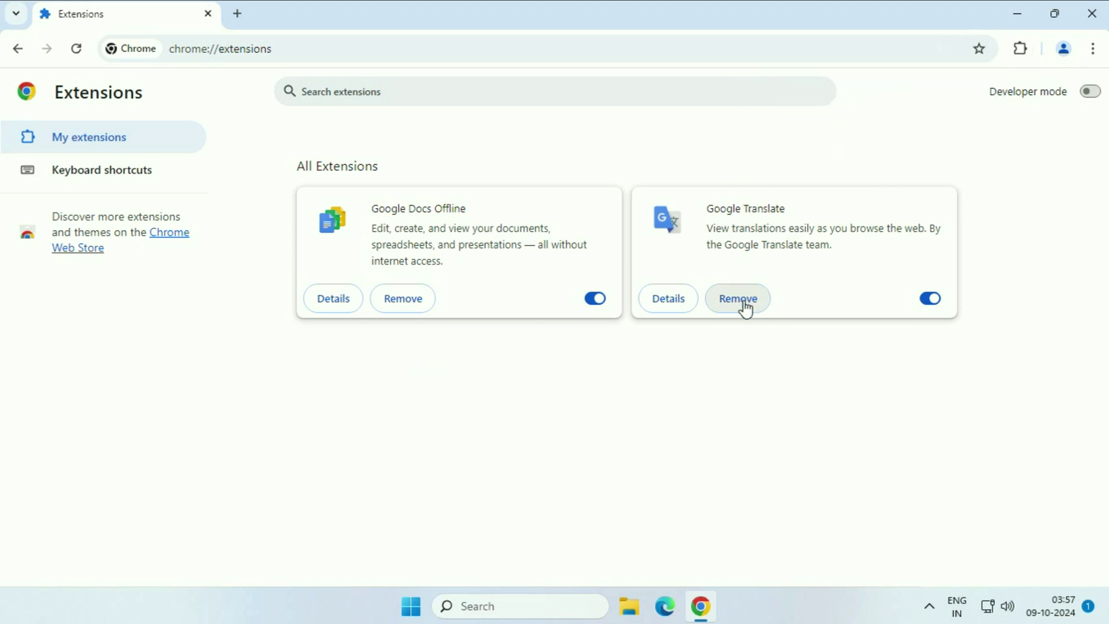
pyautogui.click(745, 310)
pyautogui.click(889, 189)
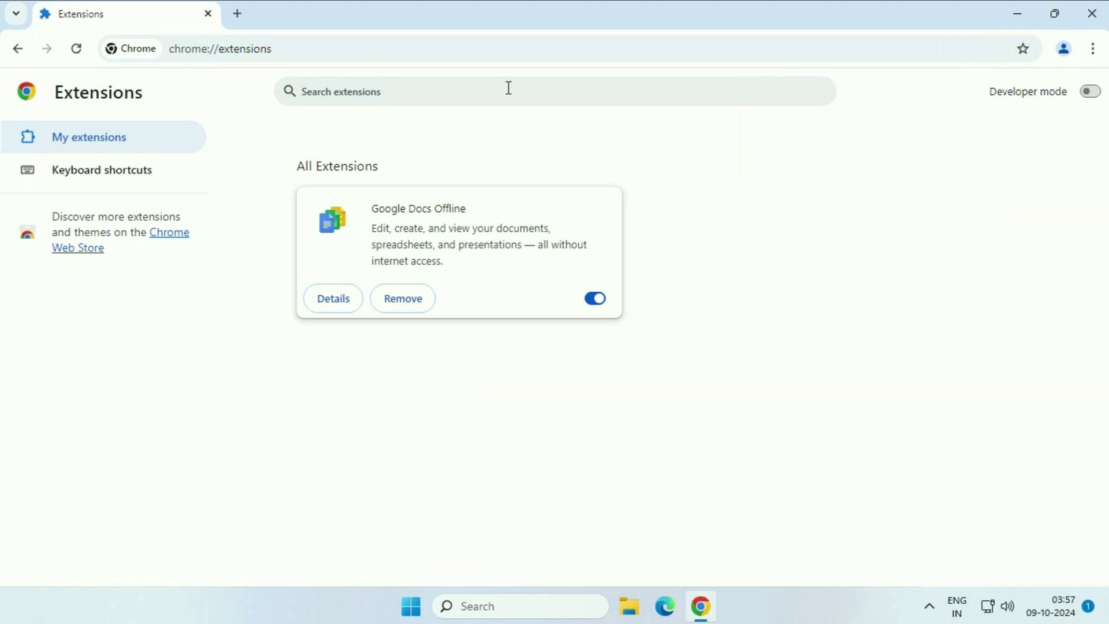
pyautogui.click(237, 13)
pyautogui.click(208, 16)
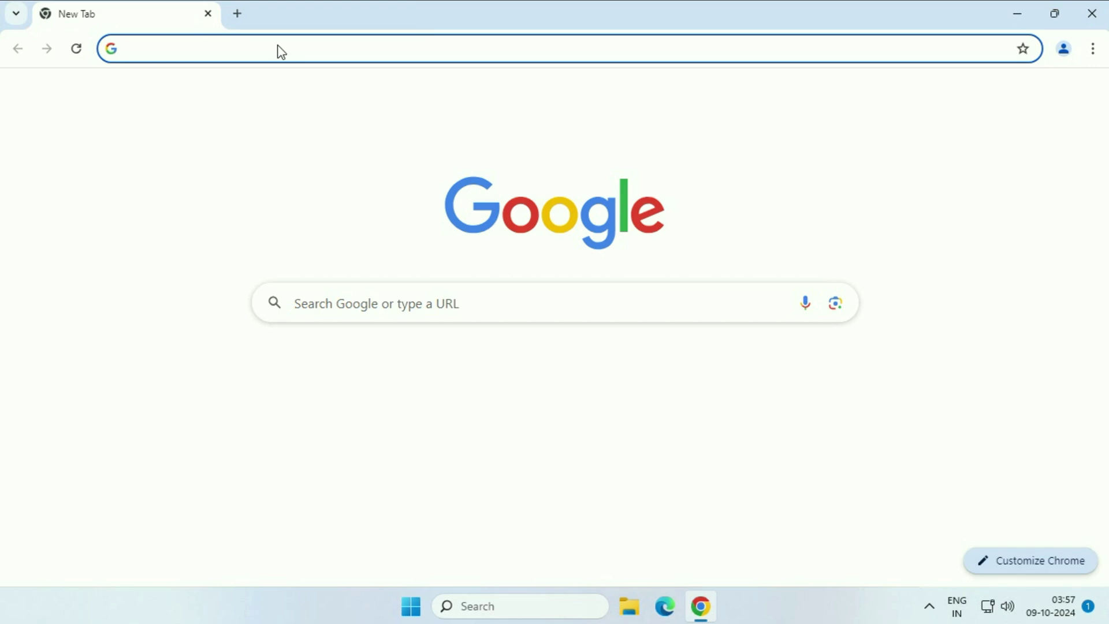
# - Switch on Memory Saver in Performance settings, keeping the Balanced (recommended) savings level
pyautogui.click(1094, 51)
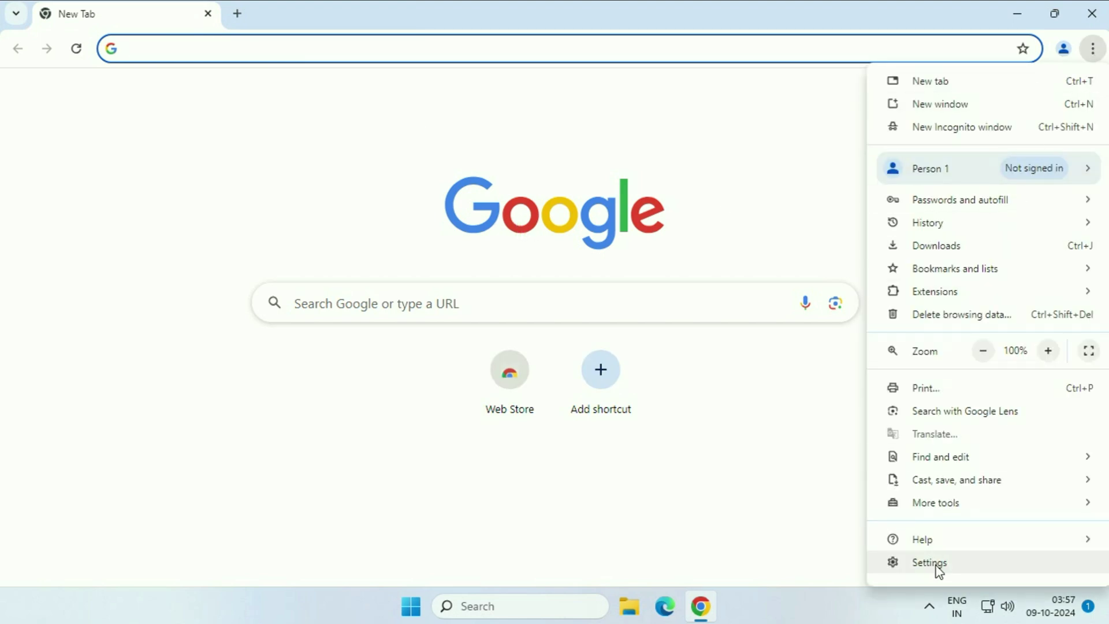
pyautogui.click(929, 563)
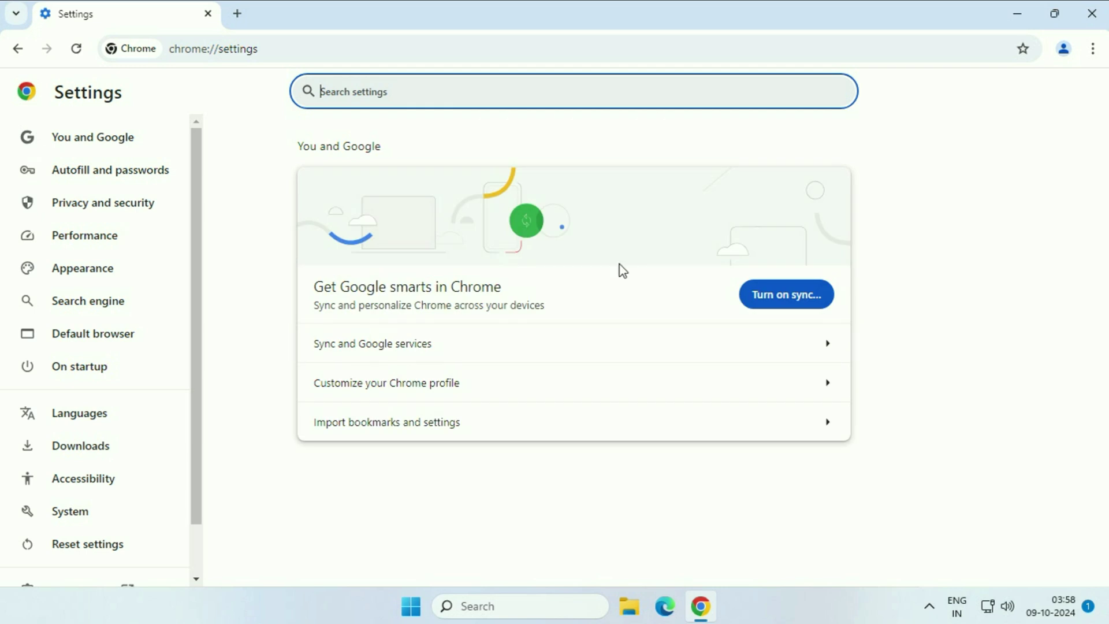
pyautogui.click(110, 243)
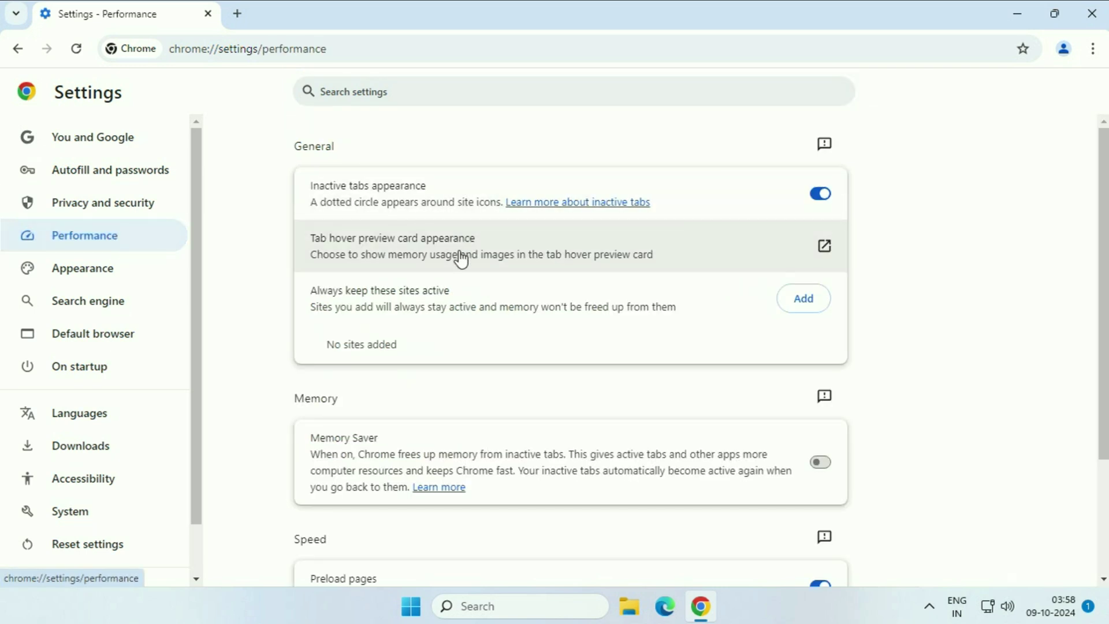
pyautogui.scroll(-3, 445, 268)
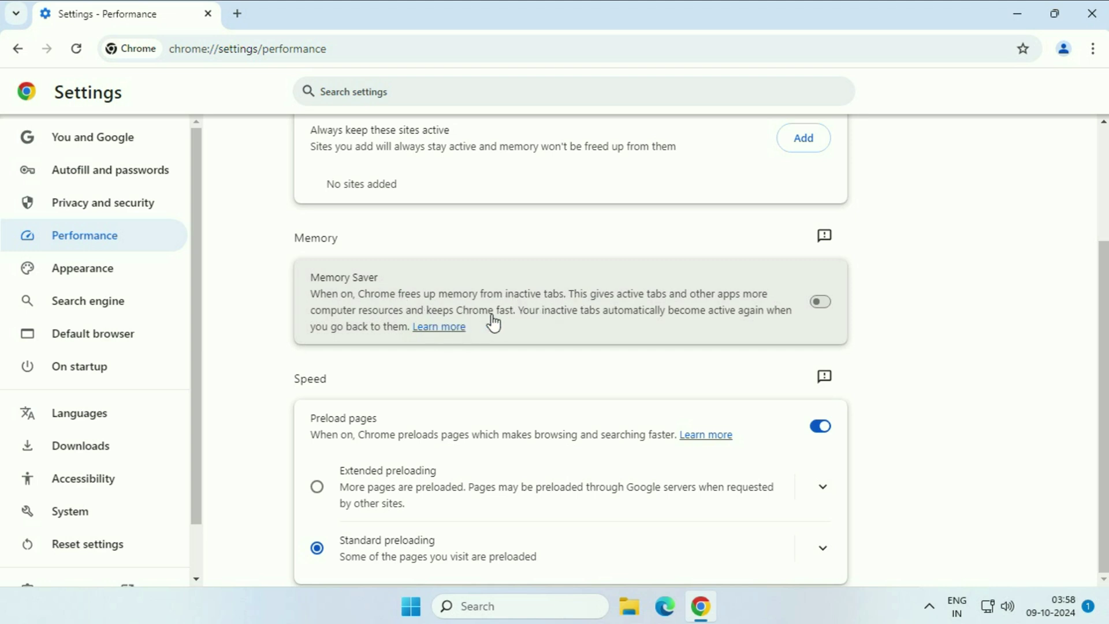
pyautogui.click(823, 305)
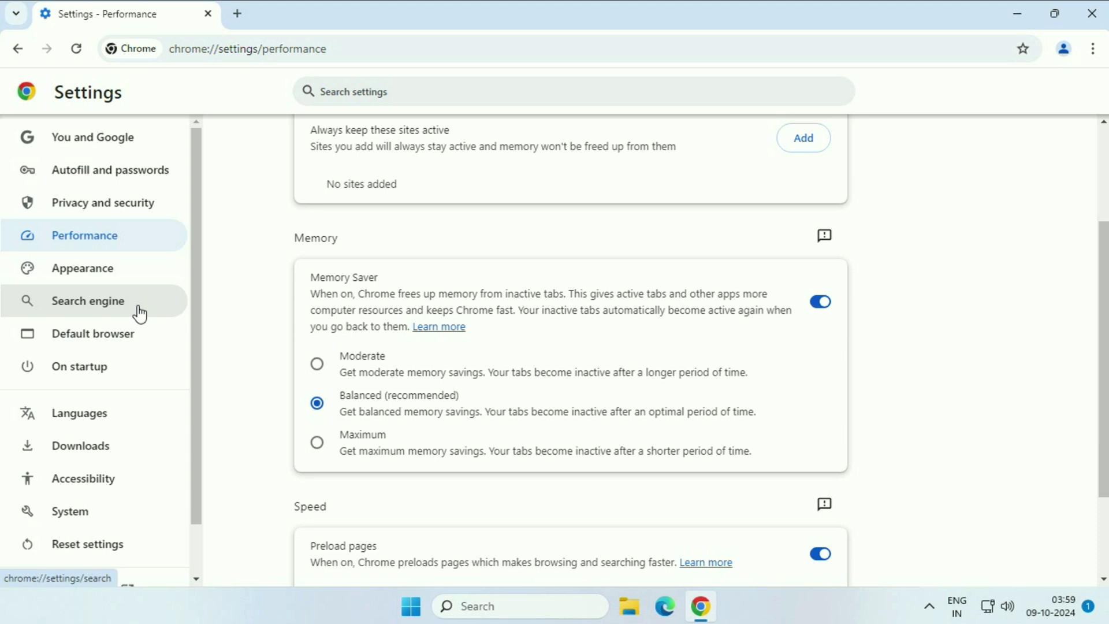
pyautogui.scroll(-1, 140, 312)
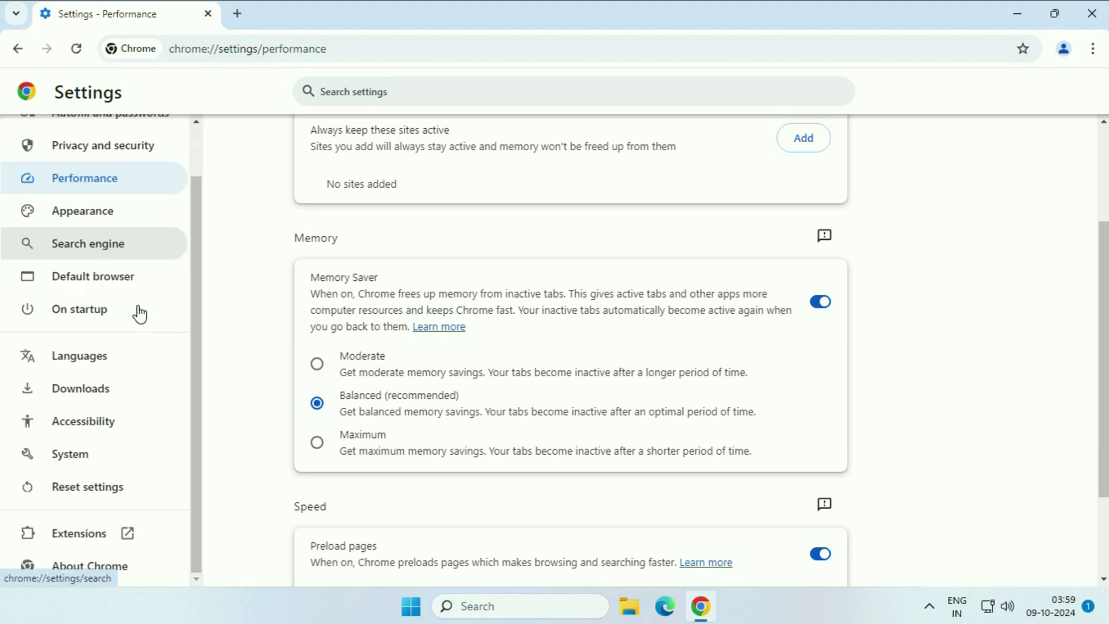
# - In System settings, turn off 'Continue running background apps when Google Chrome is closed'
pyautogui.click(108, 460)
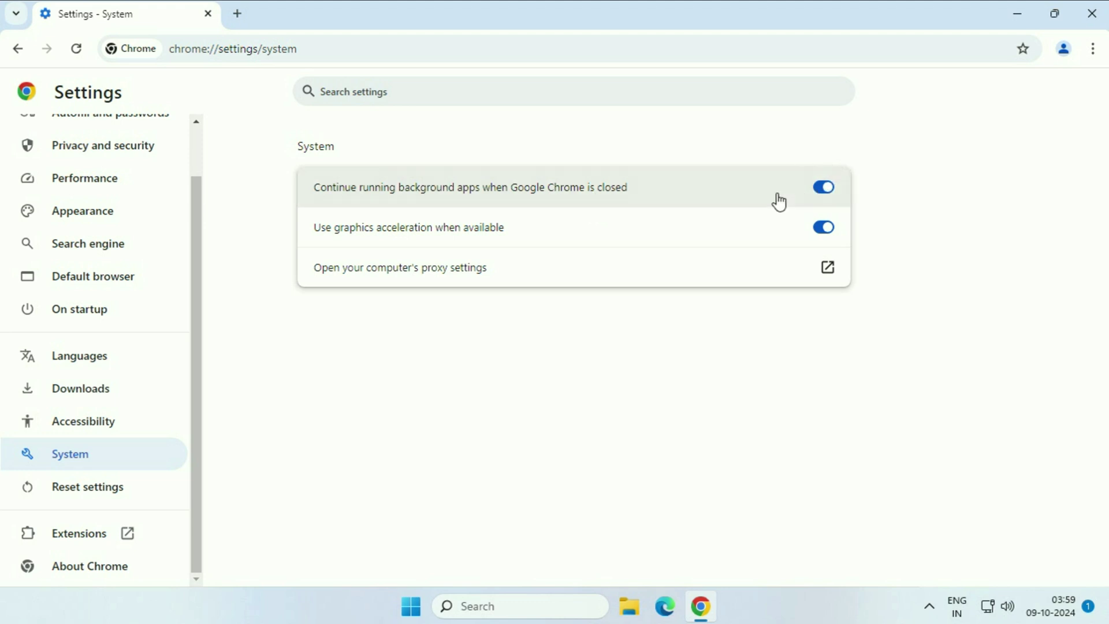
pyautogui.click(820, 192)
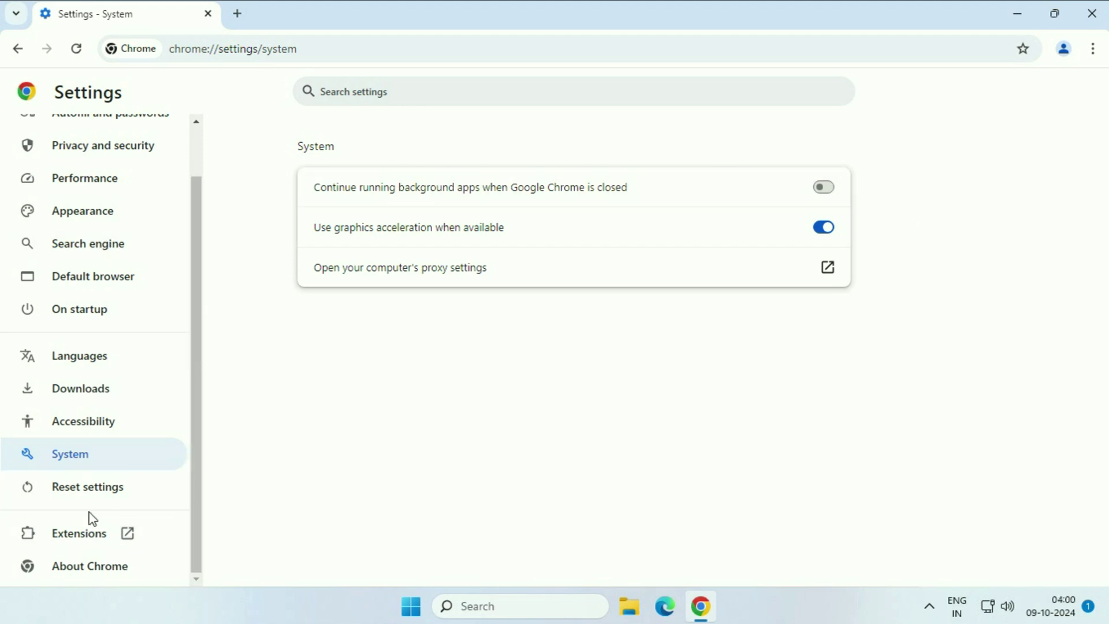
# - Reset Chrome settings to original defaults with 'Help make Chrome better' unchecked
pyautogui.click(118, 499)
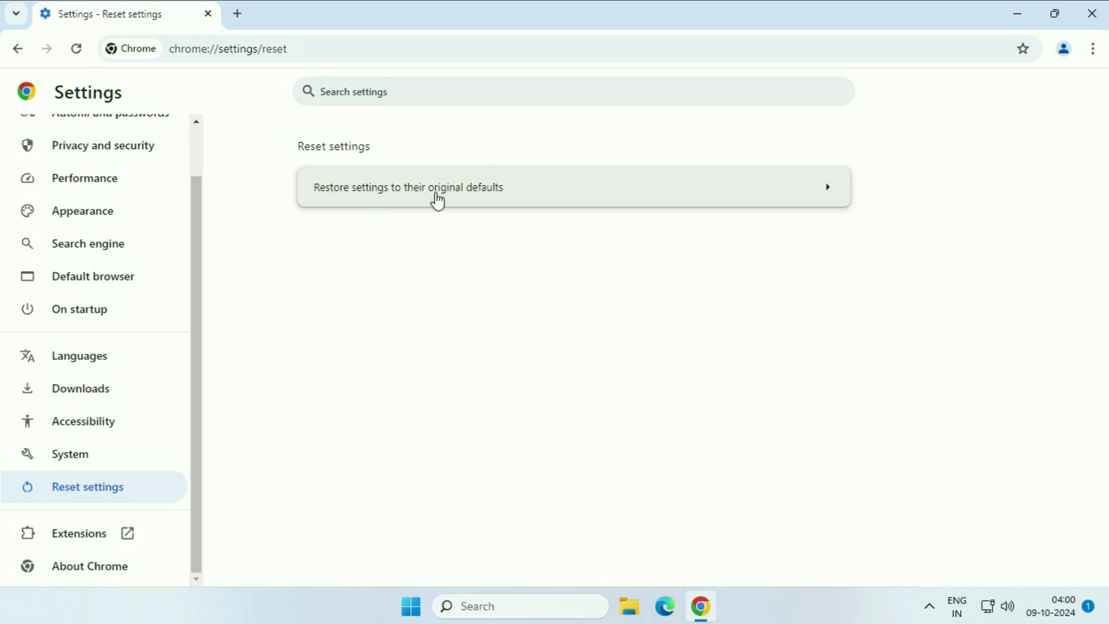
pyautogui.click(827, 192)
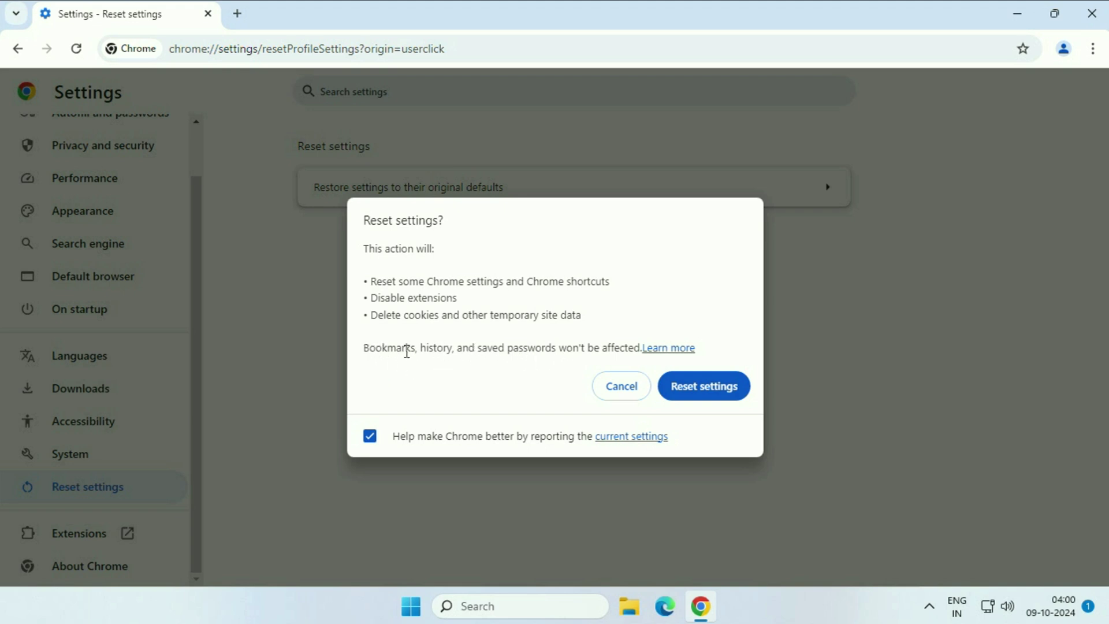
pyautogui.moveTo(363, 348); pyautogui.dragTo(638, 354)
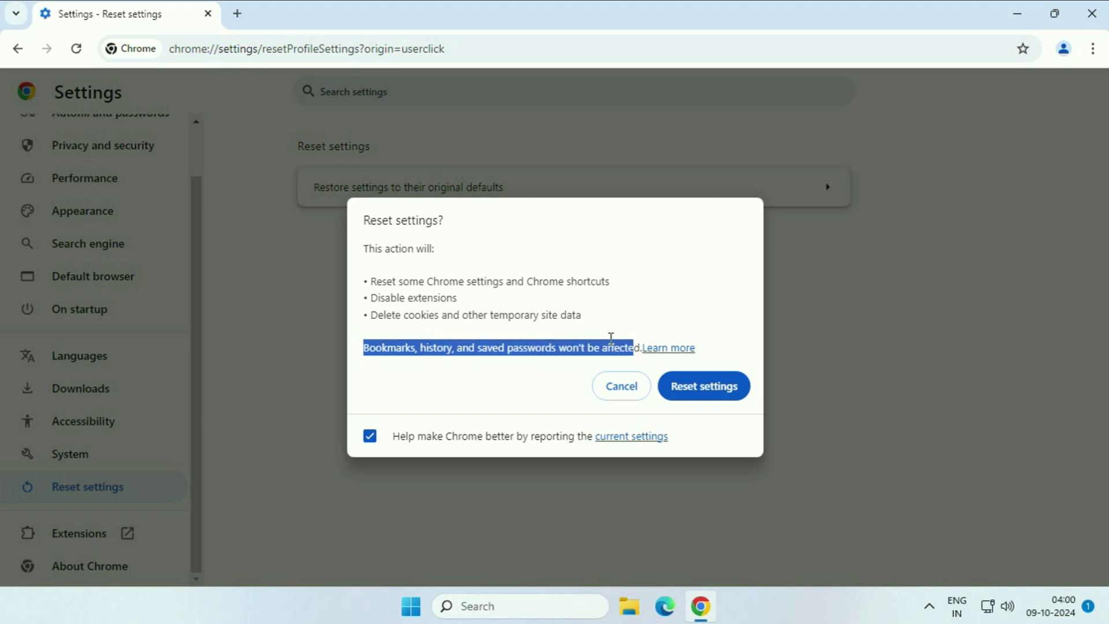
pyautogui.click(603, 331)
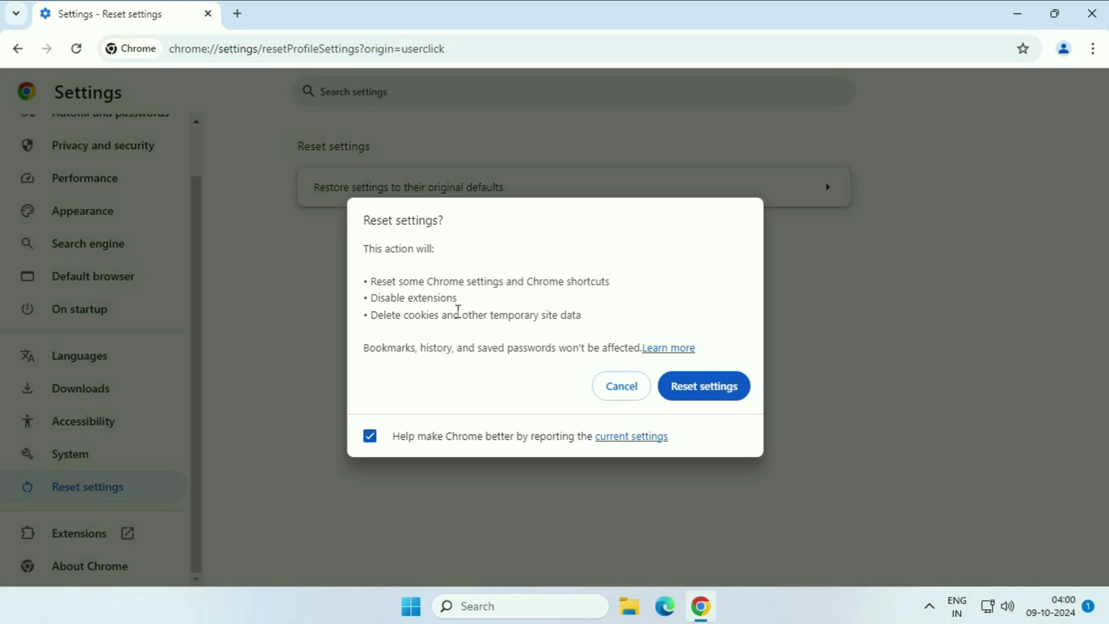
pyautogui.moveTo(376, 282); pyautogui.dragTo(602, 322)
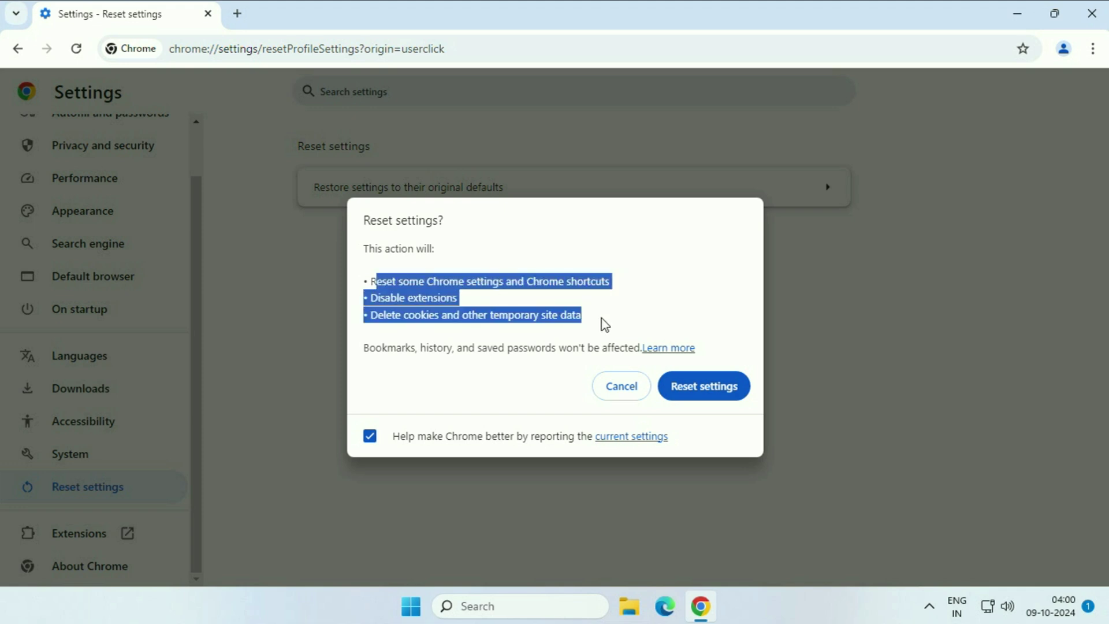
pyautogui.click(371, 438)
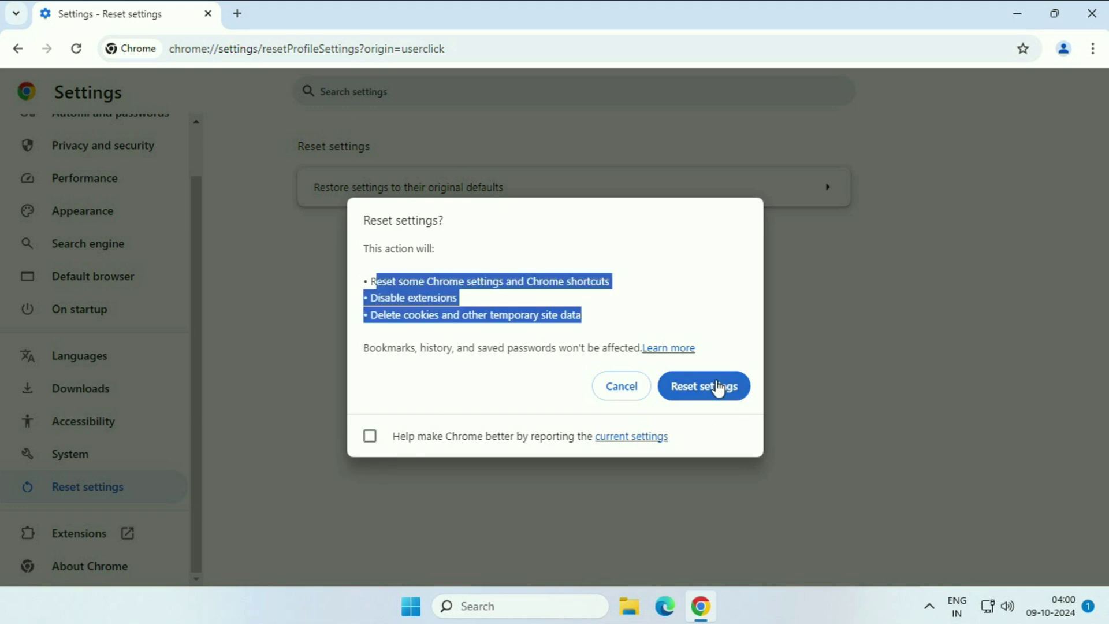
pyautogui.click(718, 386)
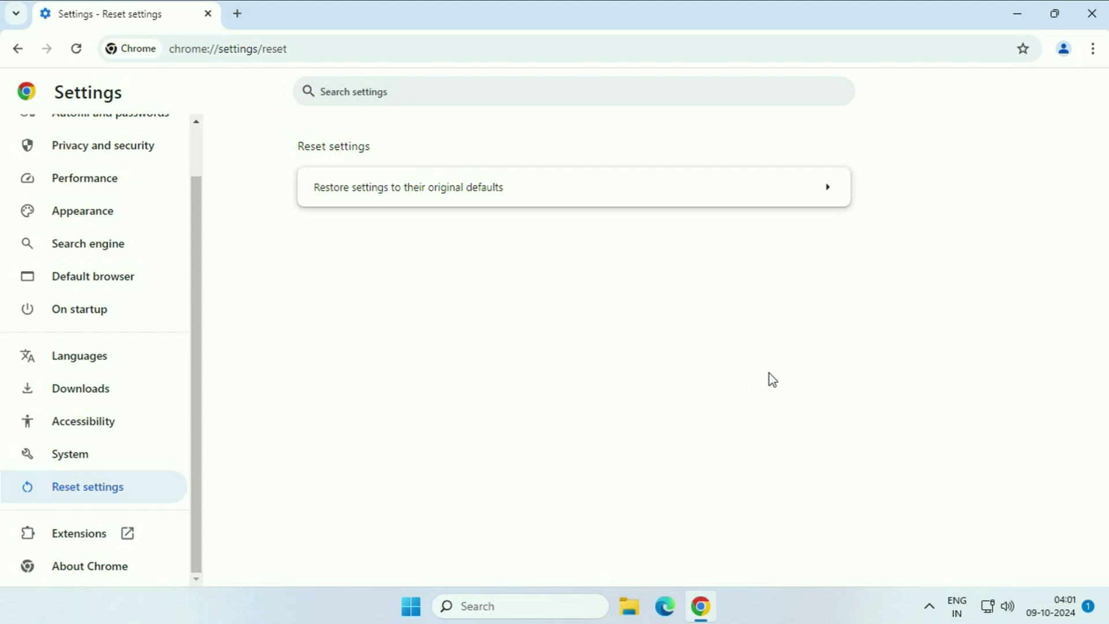
# - Show the Advanced data types for deleting browsing data, leaving passwords and autofill unchecked
pyautogui.click(1094, 48)
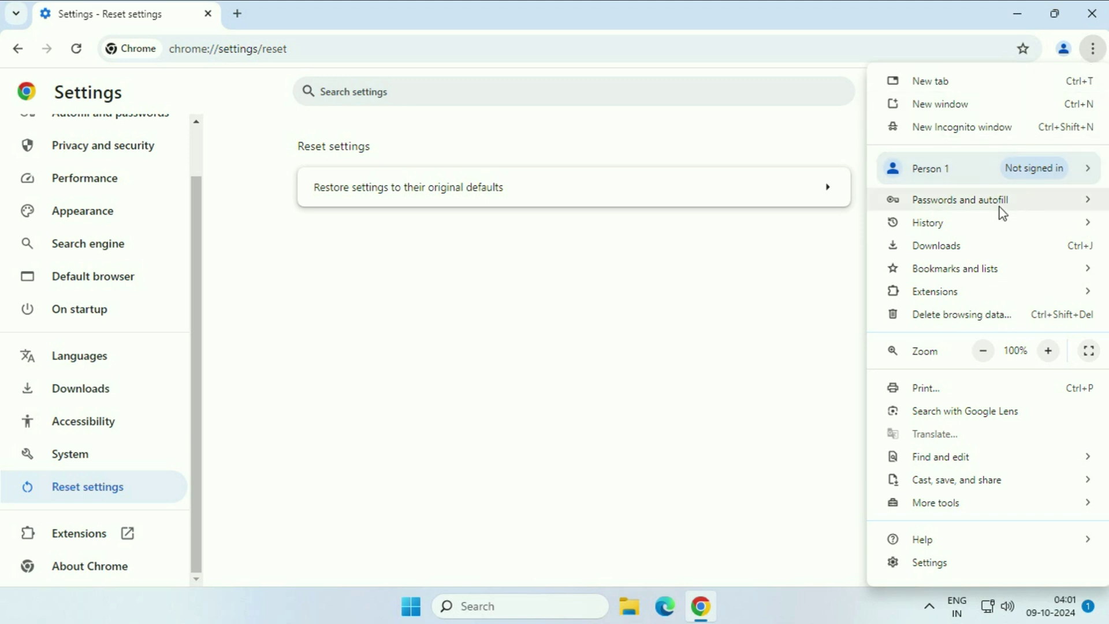
pyautogui.click(961, 321)
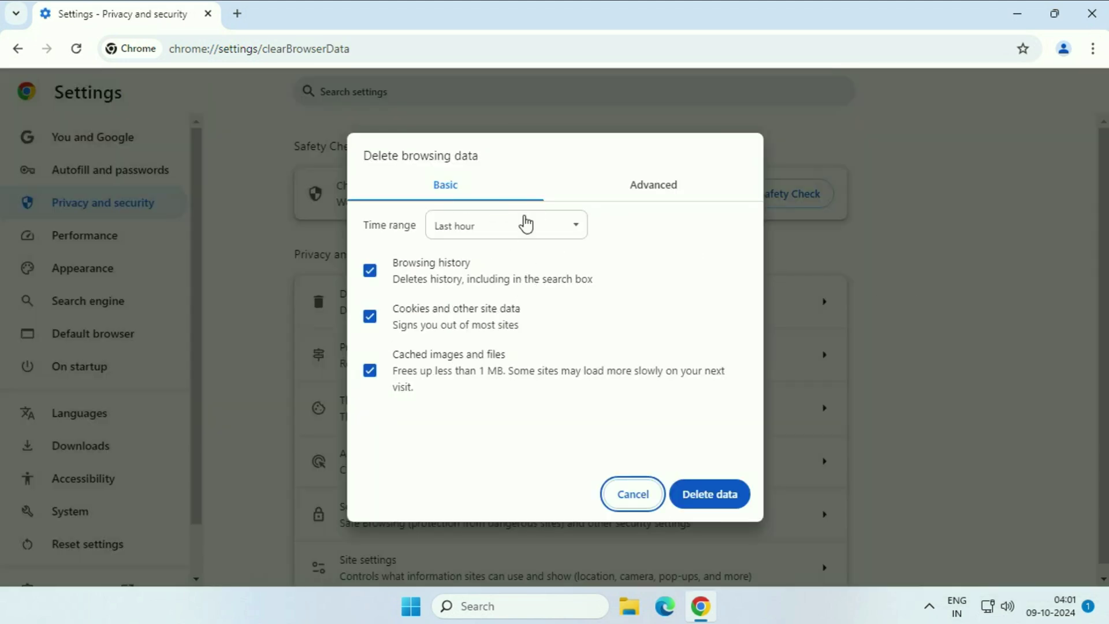
pyautogui.click(659, 195)
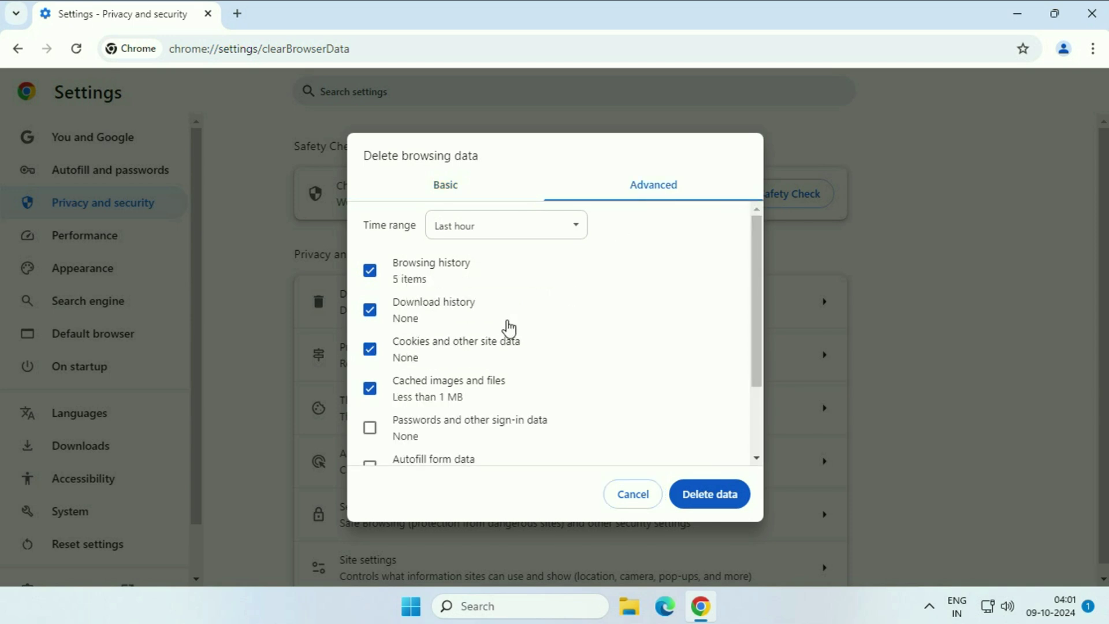
pyautogui.scroll(-2, 508, 327)
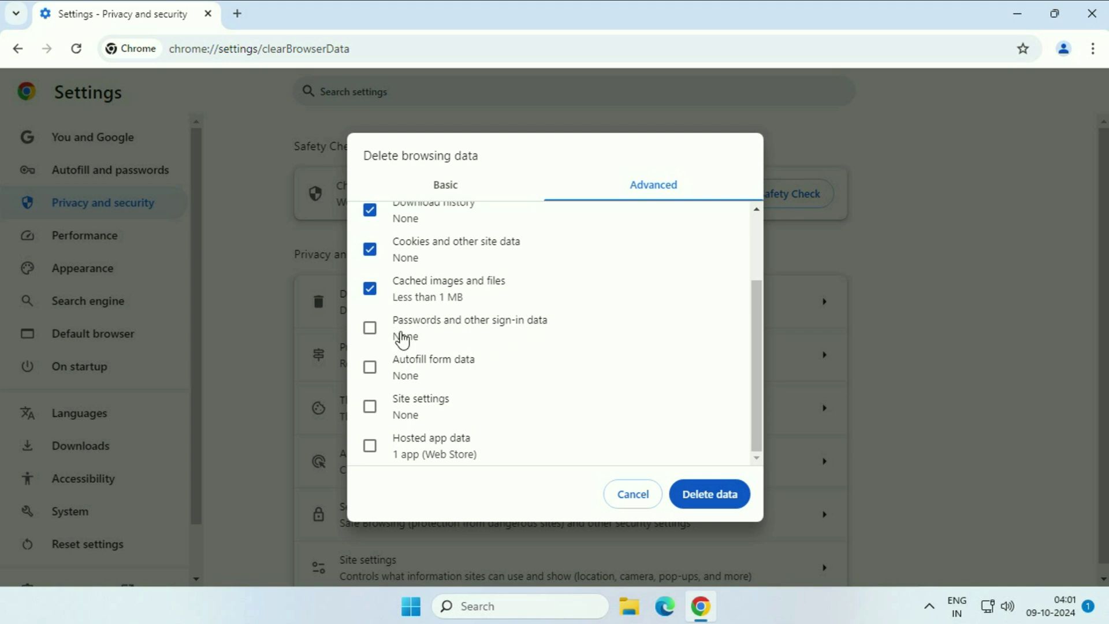
pyautogui.click(370, 328)
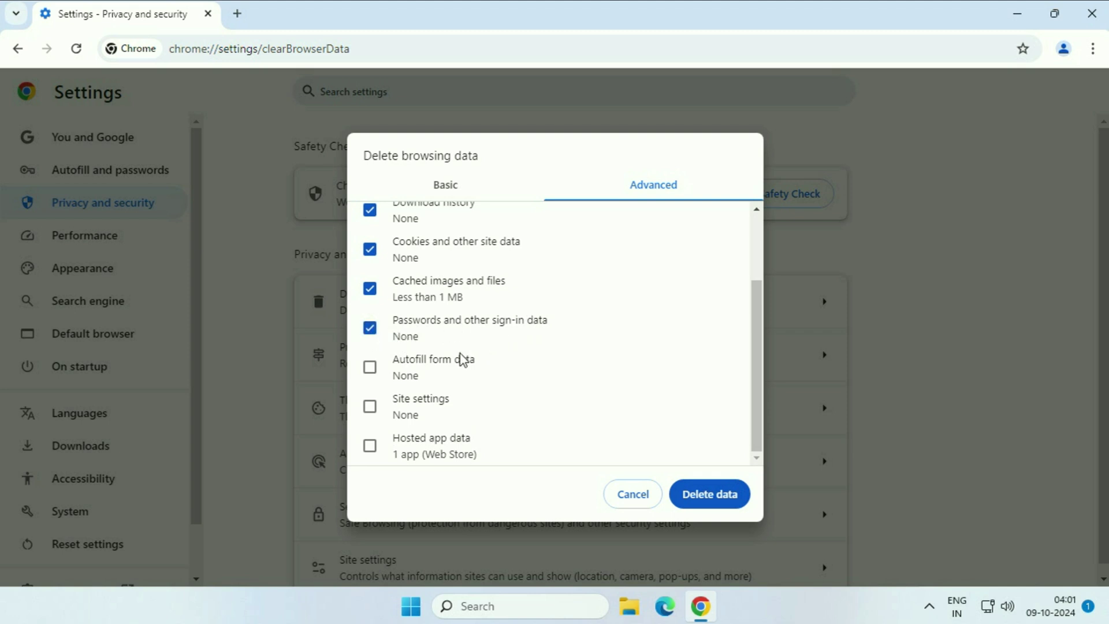
pyautogui.click(370, 367)
pyautogui.click(370, 328)
pyautogui.click(370, 368)
pyautogui.scroll(2, 510, 350)
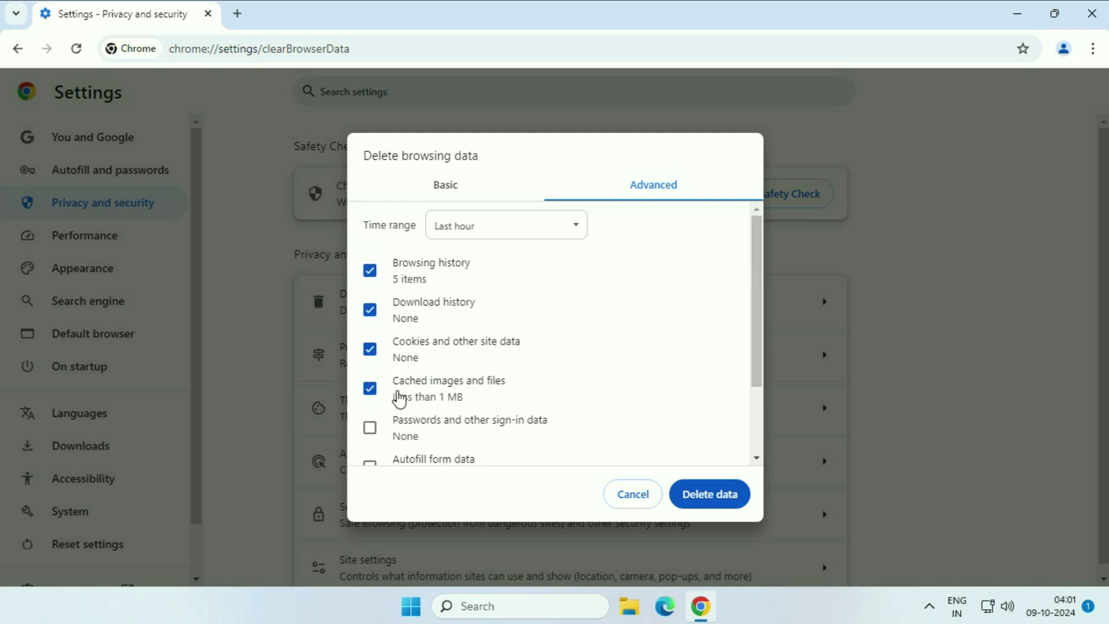
pyautogui.scroll(-2, 566, 374)
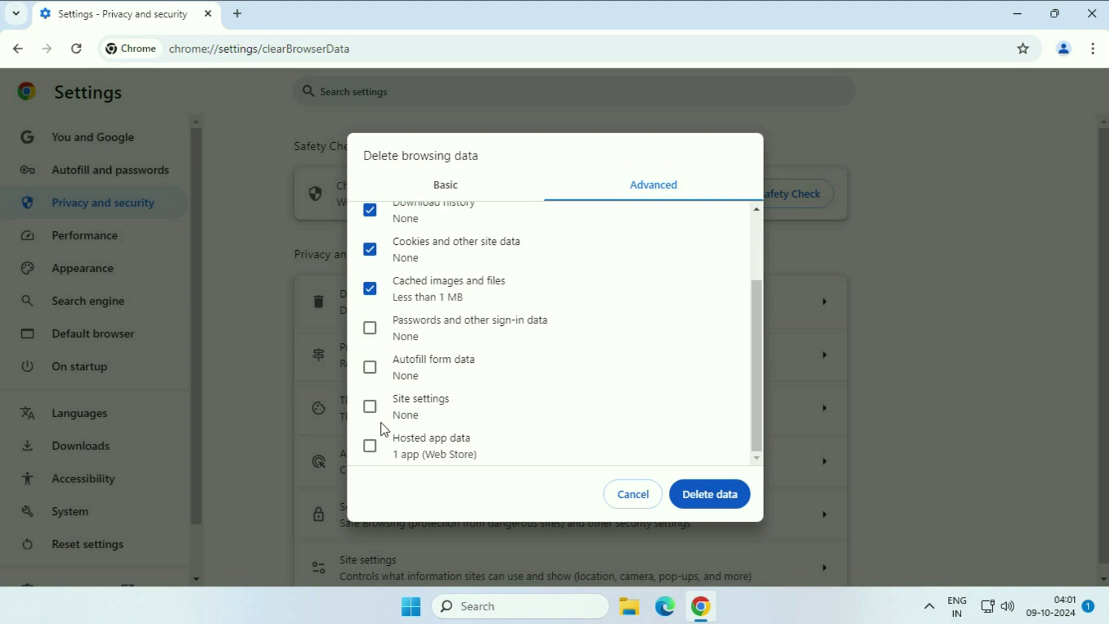
pyautogui.scroll(3, 423, 364)
# - Set the time range to All time and delete history, downloads, cookies and cached files
pyautogui.click(577, 230)
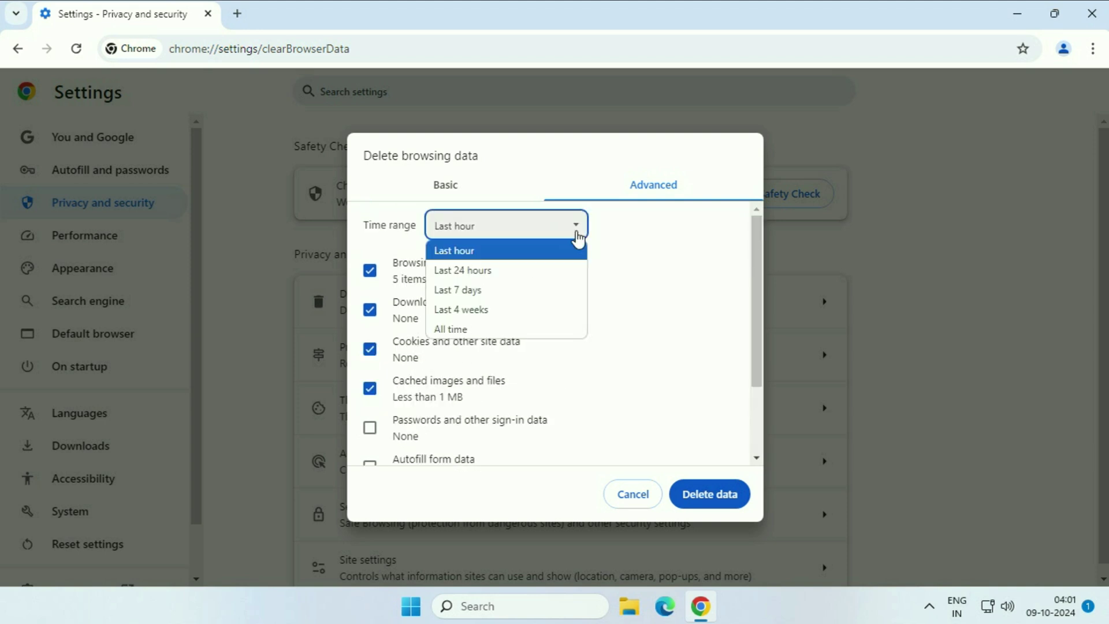
pyautogui.click(490, 330)
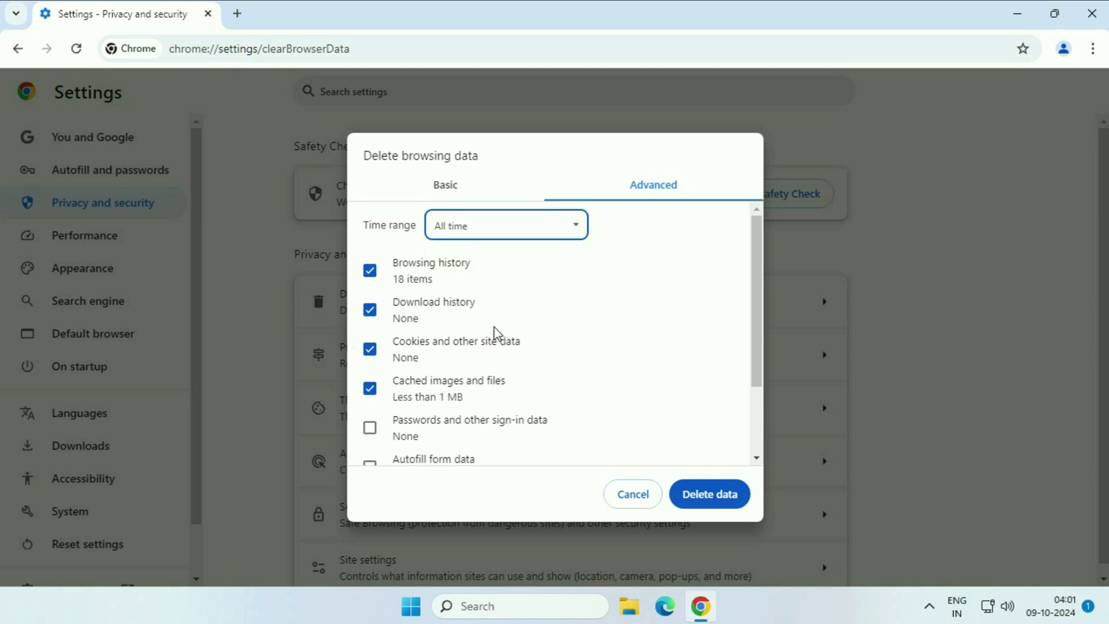
pyautogui.click(720, 506)
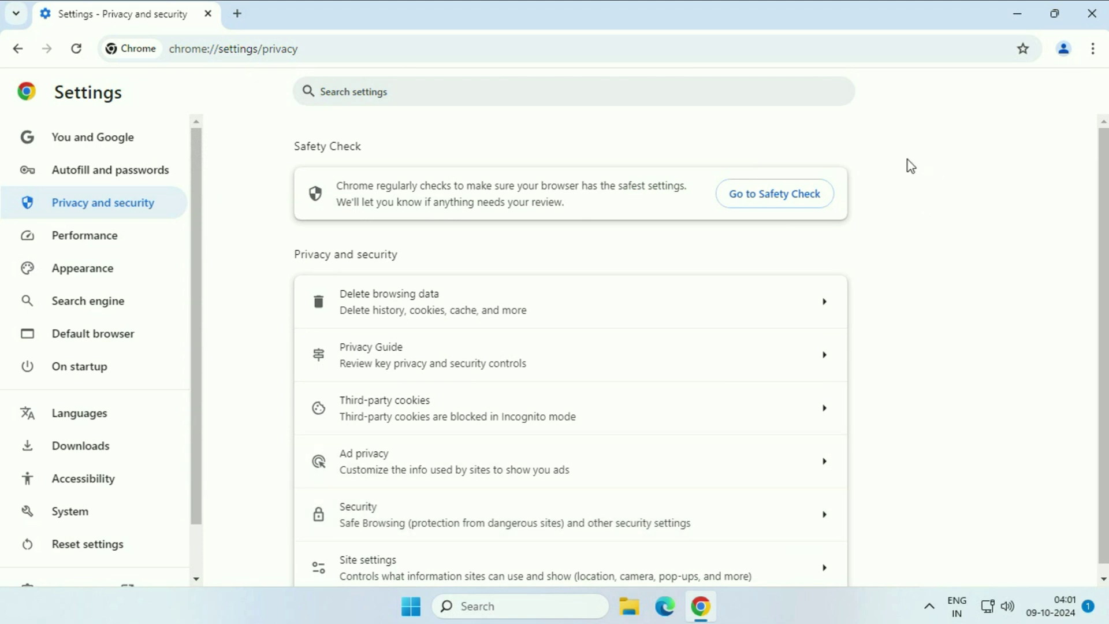
# - Close Chrome and relaunch it from the Google Chrome desktop shortcut
pyautogui.click(1095, 15)
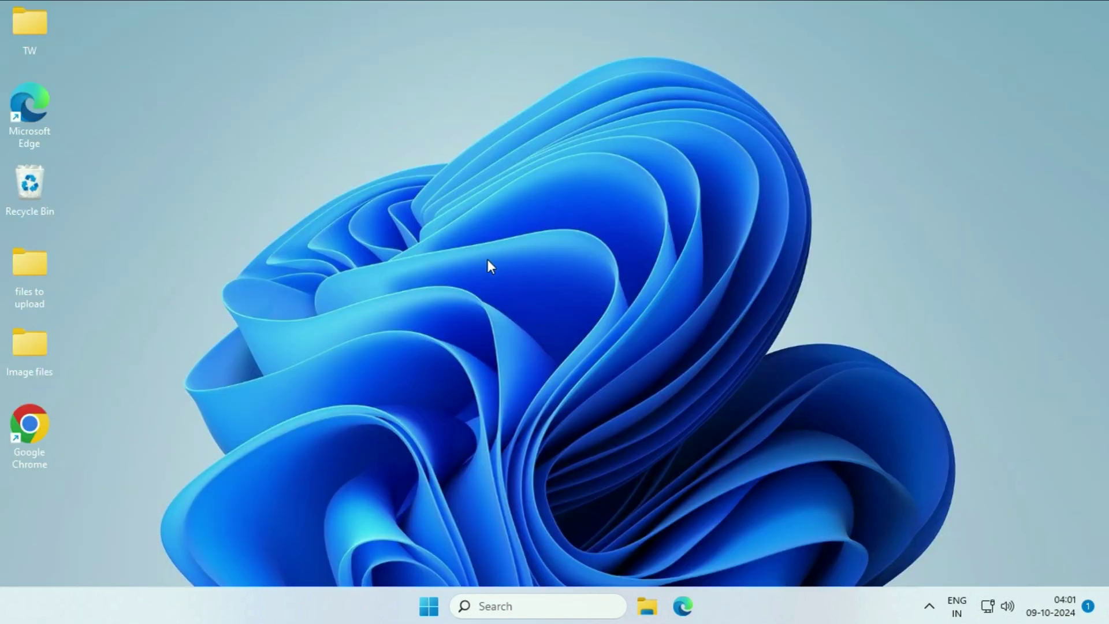
pyautogui.doubleClick(28, 429)
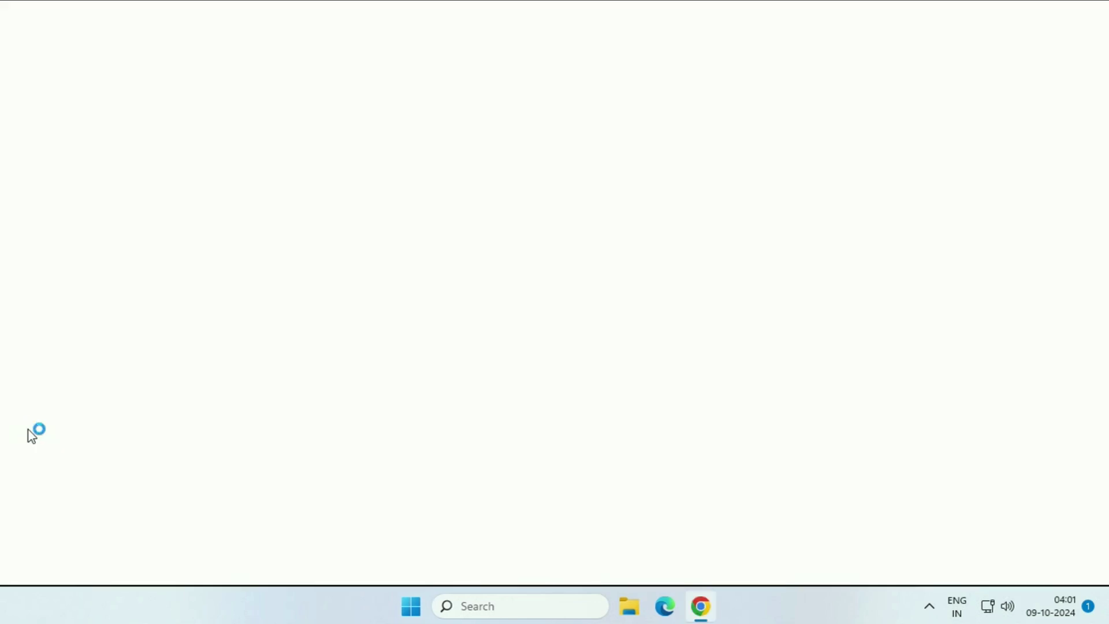